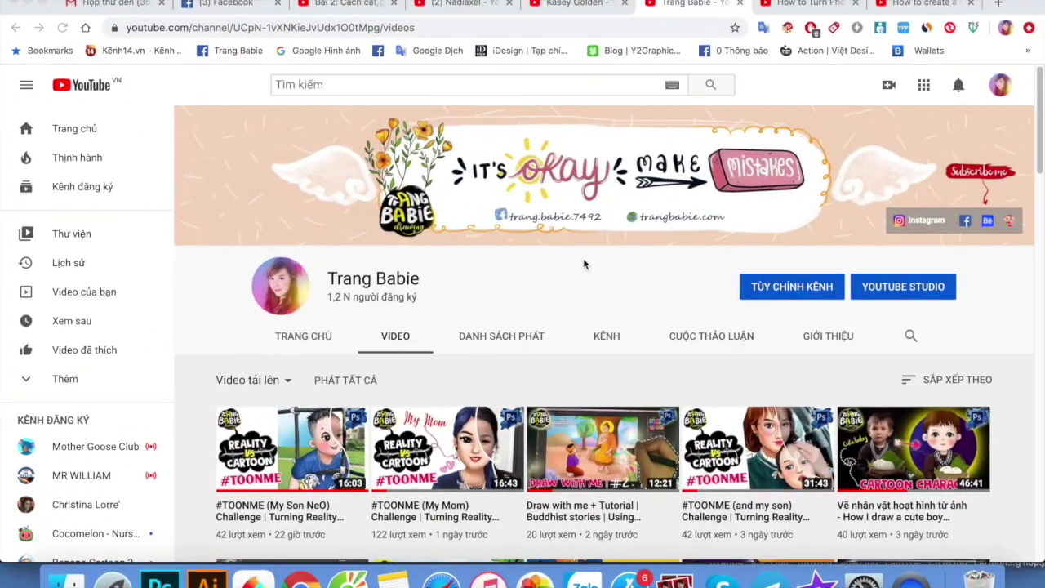
# Scroll down the channel's uploaded videos, then open a fresh blank browser tab.
pyautogui.scroll(-5, 752, 281)
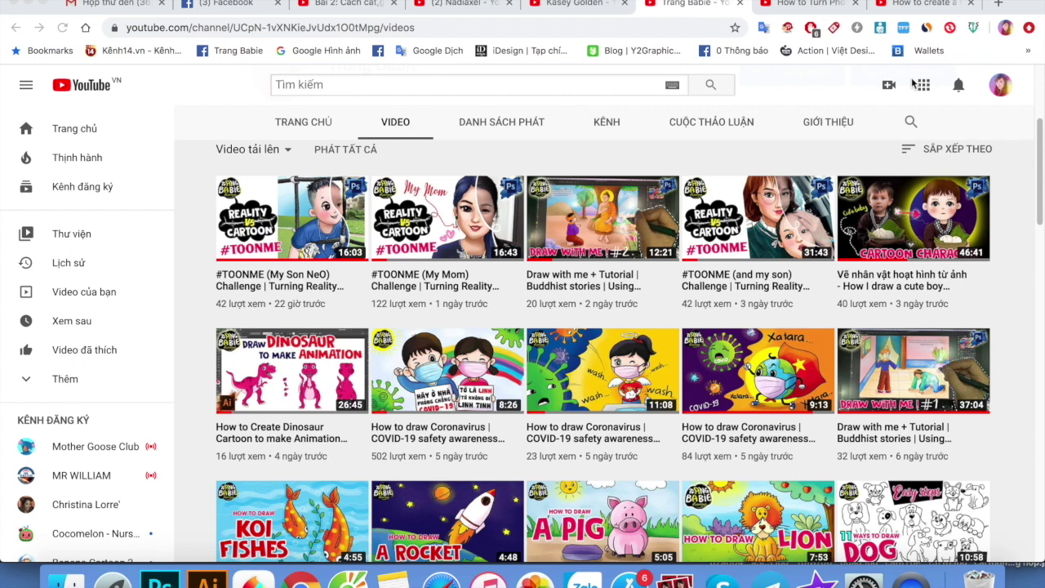
pyautogui.click(997, 6)
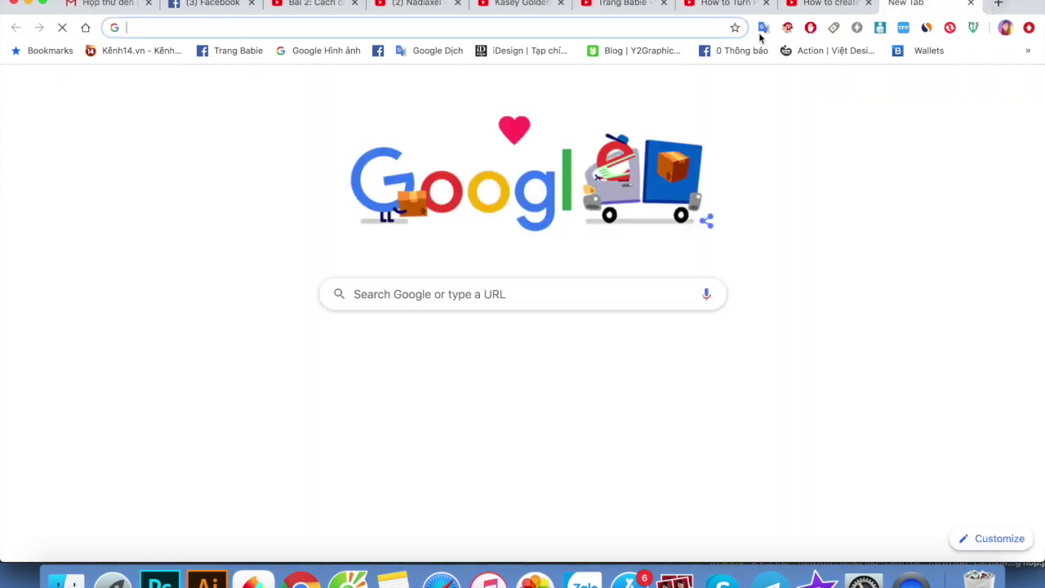
# Go to the Panzoid homepage and continue to its 'more creations' Trending gallery.
pyautogui.write('panzoid')
pyautogui.press('Return')
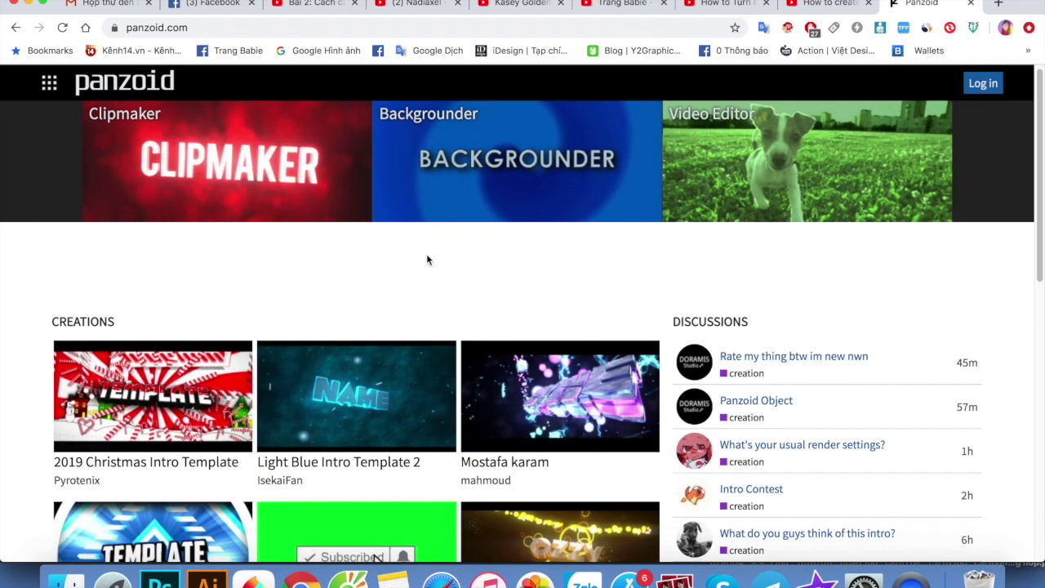
pyautogui.scroll(-1, 426, 260)
pyautogui.scroll(-2, 439, 260)
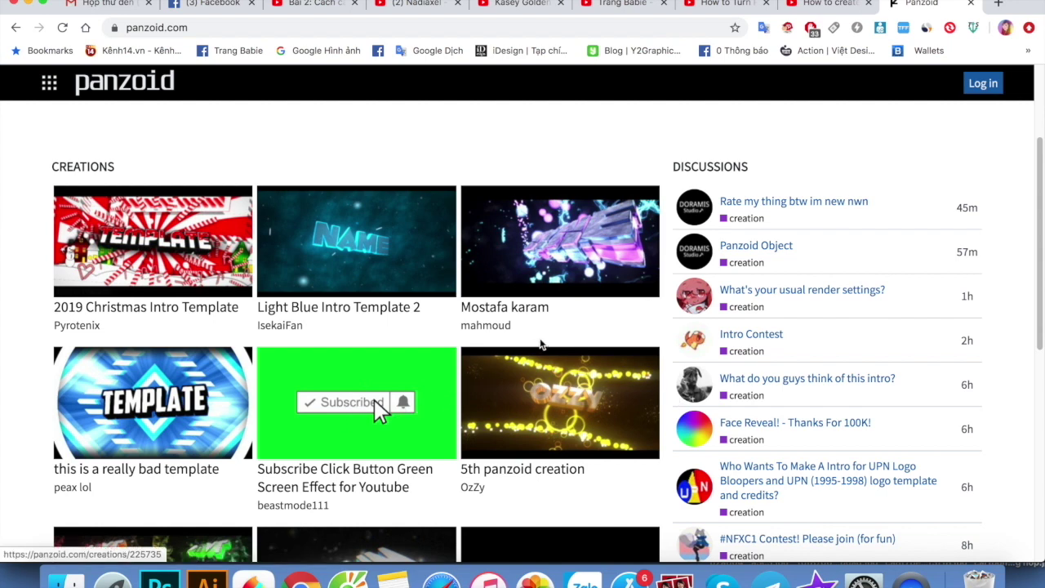
pyautogui.scroll(-1, 555, 347)
pyautogui.scroll(-2, 569, 343)
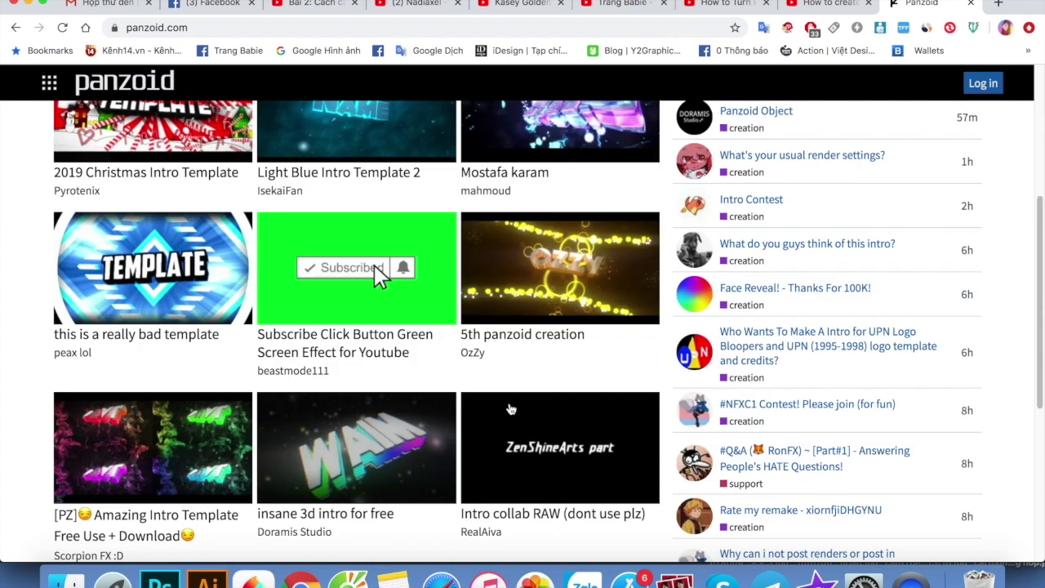
pyautogui.scroll(-5, 511, 409)
pyautogui.click(356, 333)
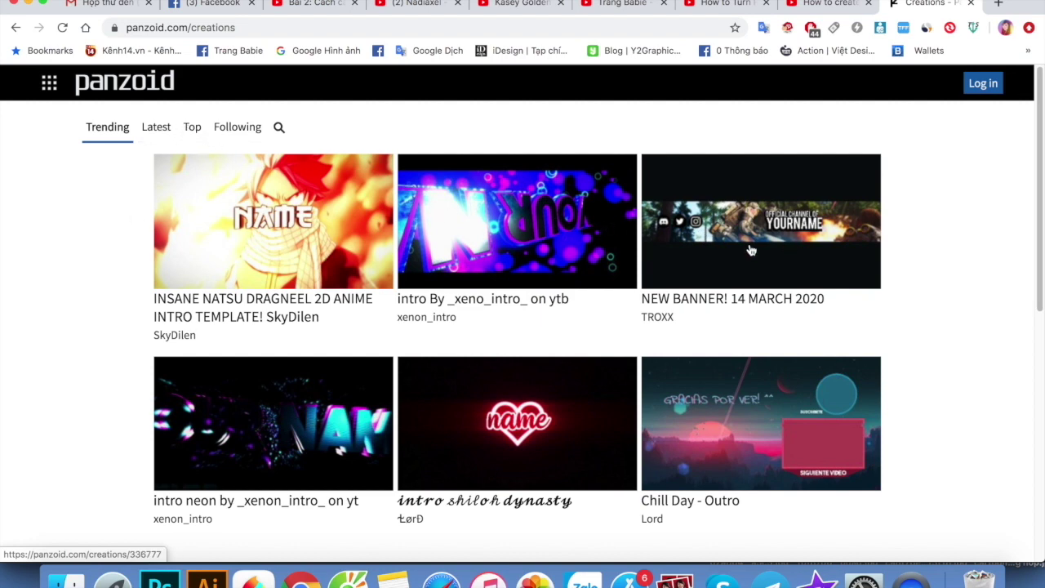
# Scroll the Creations grid down to the orange YOURNAME template thumbnail.
pyautogui.scroll(-2, 709, 319)
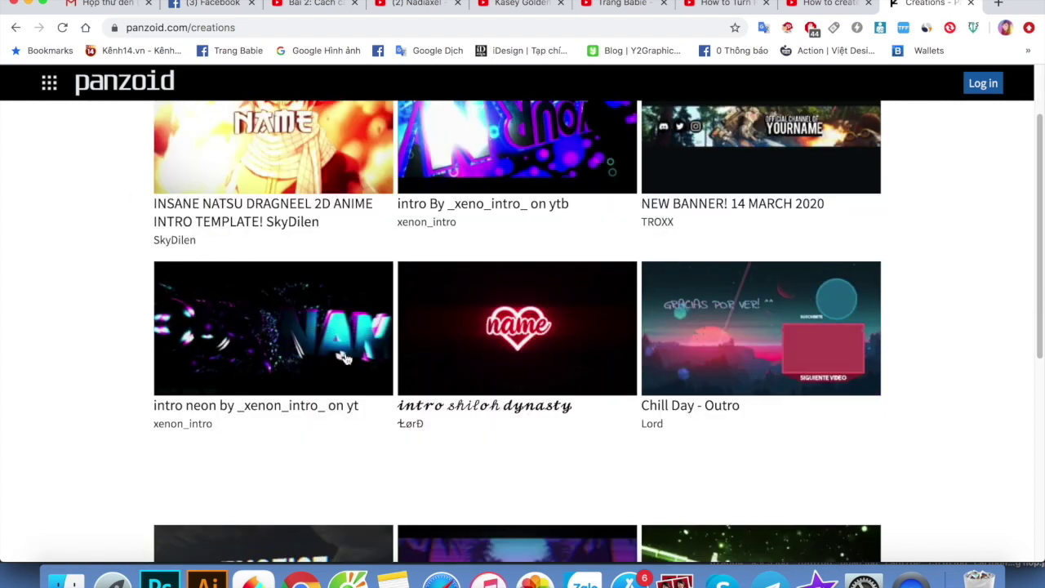
pyautogui.scroll(-2, 341, 360)
pyautogui.scroll(-2, 341, 359)
pyautogui.scroll(-5, 604, 380)
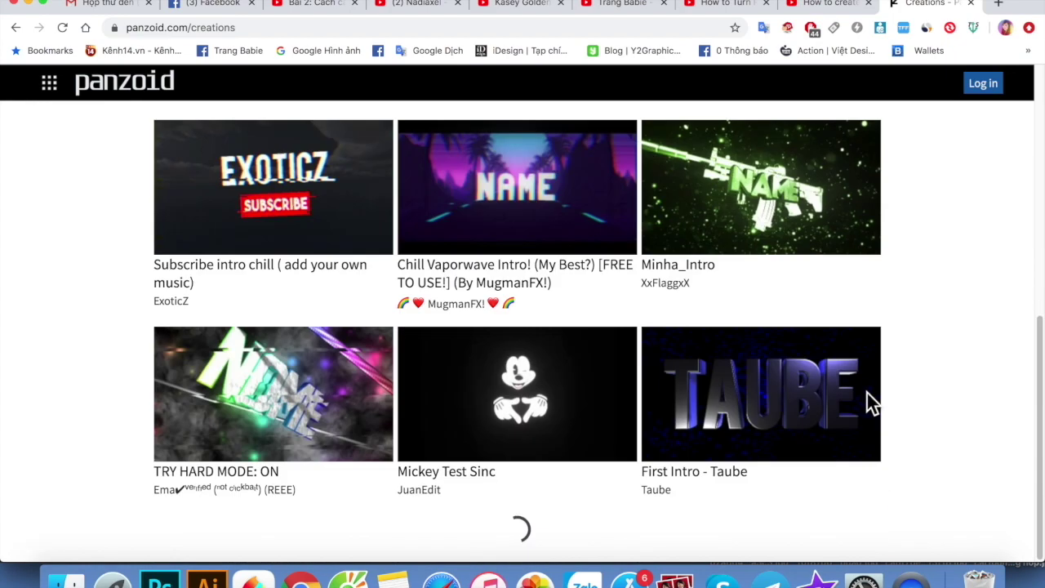
pyautogui.scroll(-3, 865, 400)
pyautogui.scroll(-5, 803, 397)
pyautogui.scroll(-4, 523, 378)
pyautogui.scroll(-2, 638, 378)
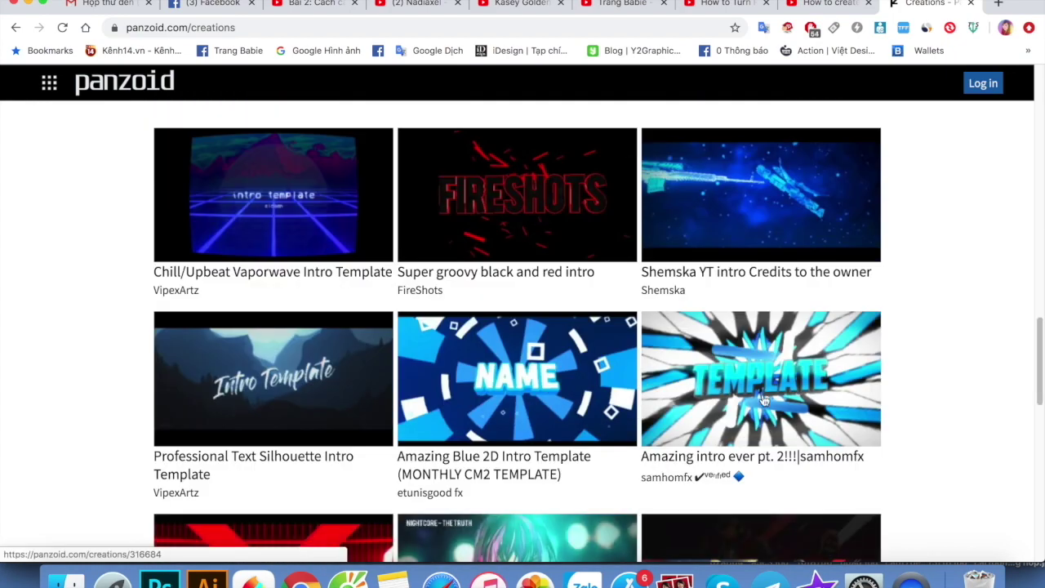
pyautogui.scroll(-3, 555, 383)
pyautogui.scroll(-1, 691, 373)
pyautogui.scroll(-2, 512, 370)
pyautogui.scroll(-4, 530, 371)
pyautogui.scroll(-1, 580, 373)
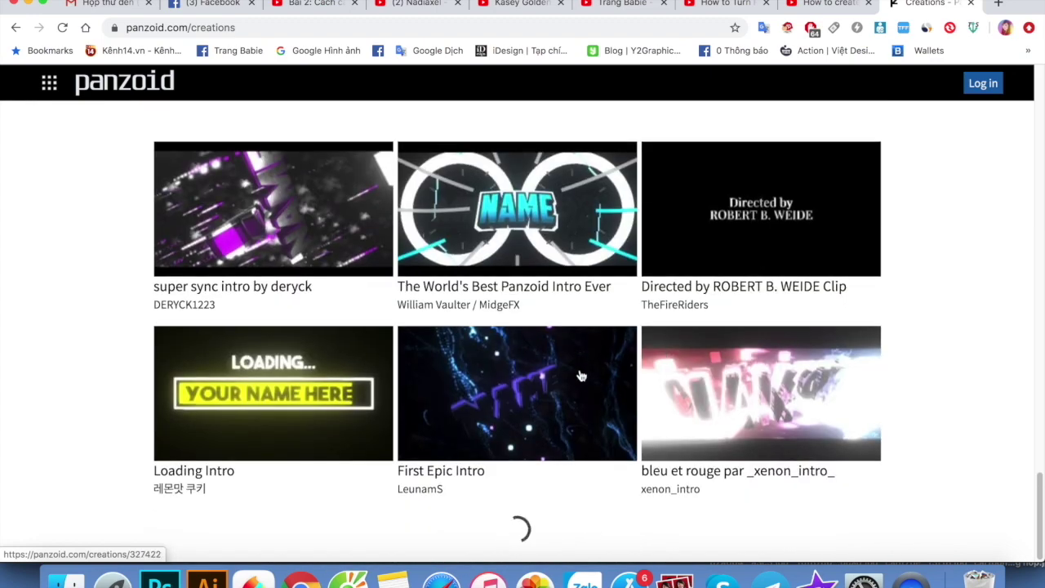
pyautogui.scroll(-4, 579, 376)
pyautogui.scroll(-1, 579, 377)
pyautogui.scroll(-3, 578, 373)
pyautogui.scroll(-3, 578, 373)
pyautogui.scroll(-1, 644, 377)
pyautogui.scroll(-6, 644, 377)
pyautogui.scroll(-4, 649, 377)
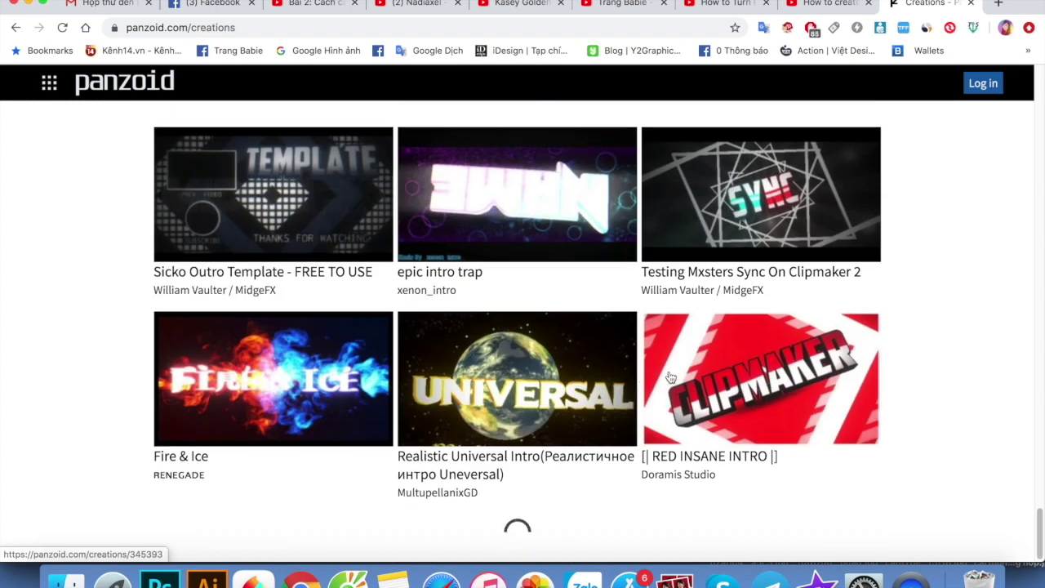
pyautogui.scroll(5, 670, 377)
pyautogui.scroll(-2, 670, 377)
pyautogui.scroll(-4, 670, 377)
pyautogui.scroll(-1, 670, 377)
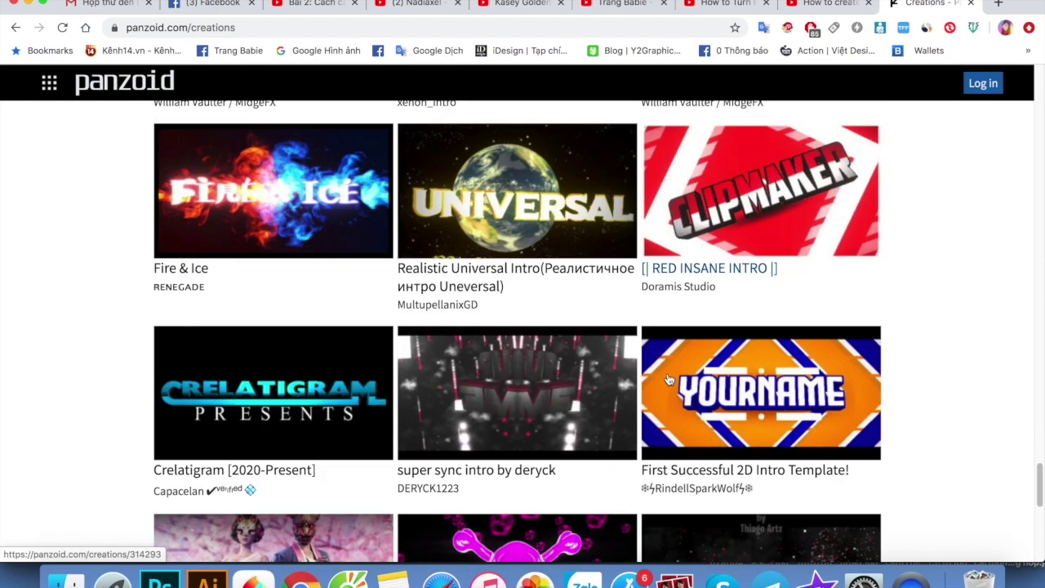
# Open the 'First Successful 2D Intro Template!' page in a new tab and switch to it.
pyautogui.rightClick(737, 384)
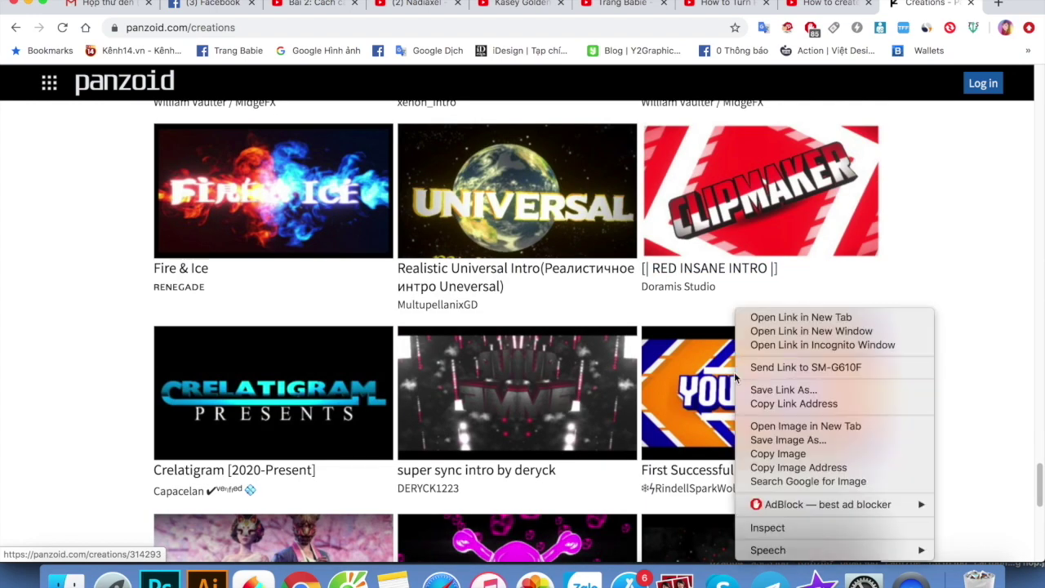
pyautogui.click(759, 319)
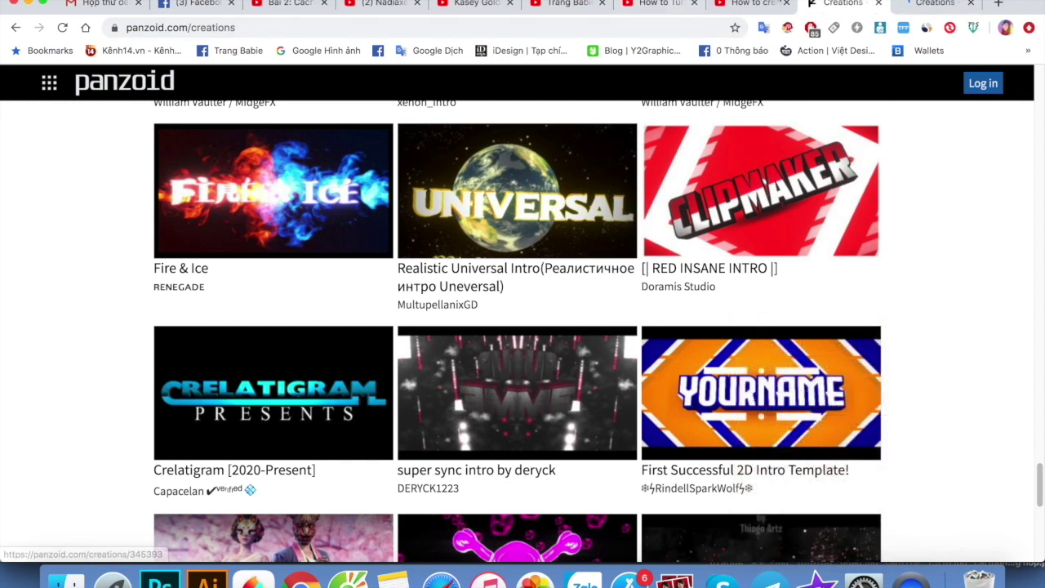
pyautogui.click(935, 7)
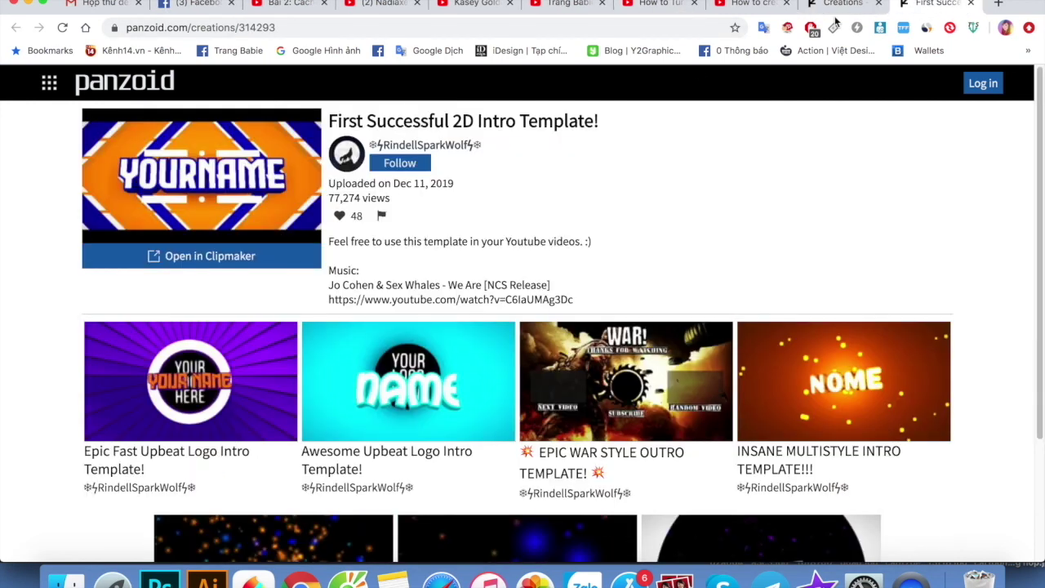
# Load the YOURNAME template in Clipmaker, play and stop its preview, then show the object tree.
pyautogui.click(210, 256)
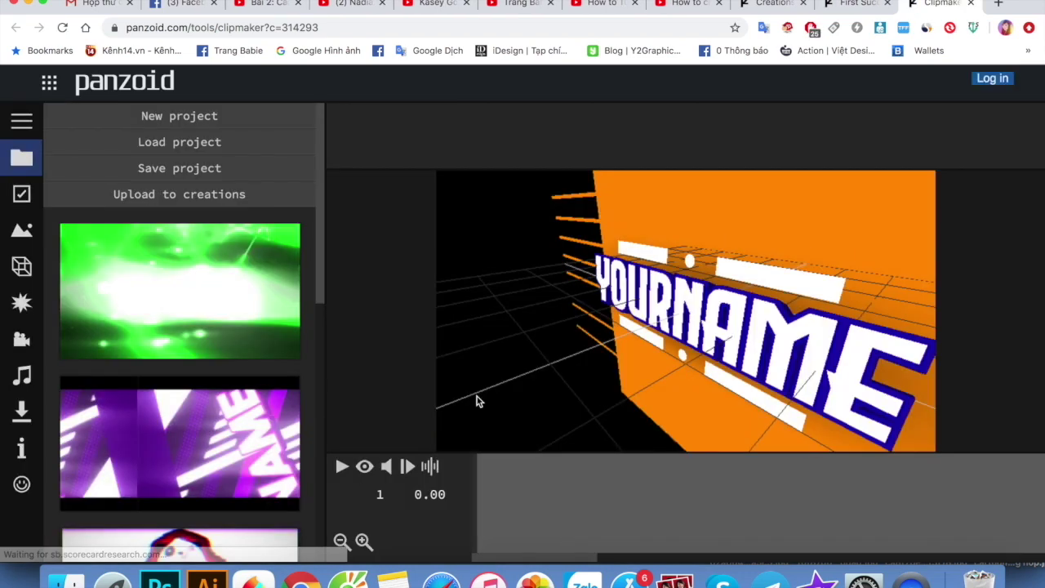
pyautogui.click(364, 467)
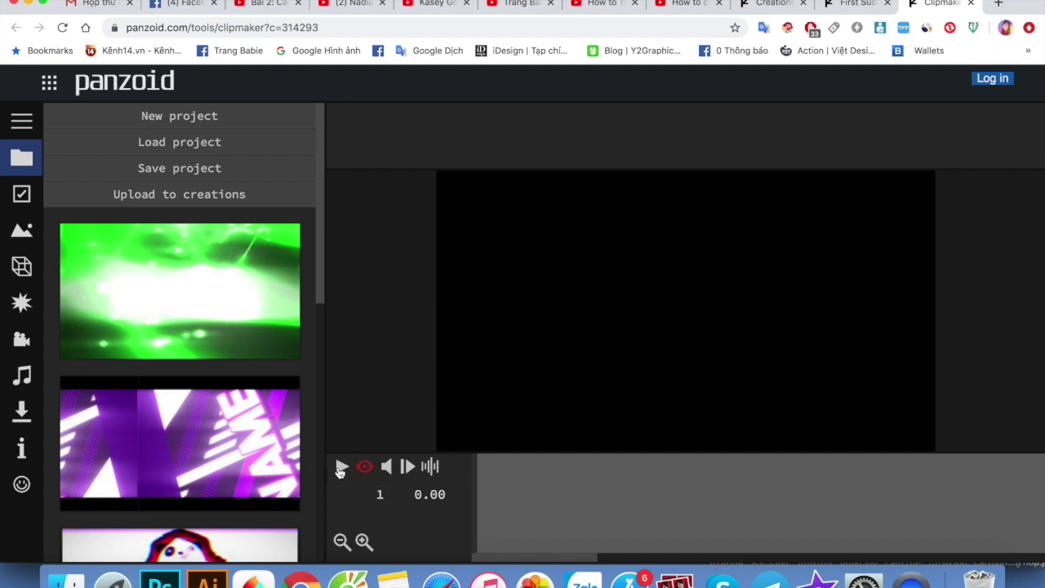
pyautogui.click(341, 467)
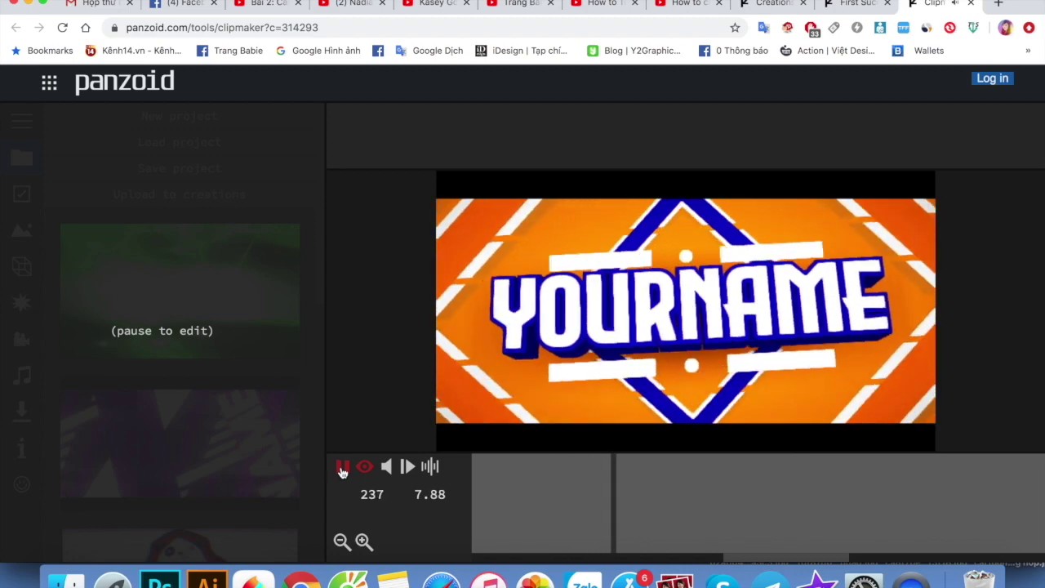
pyautogui.click(342, 467)
pyautogui.click(342, 467)
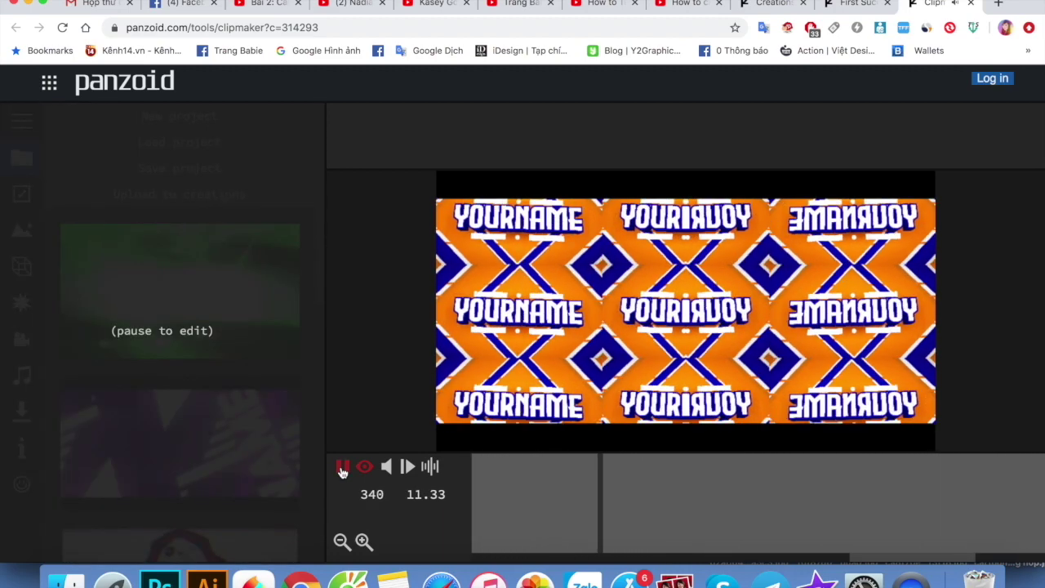
pyautogui.click(342, 469)
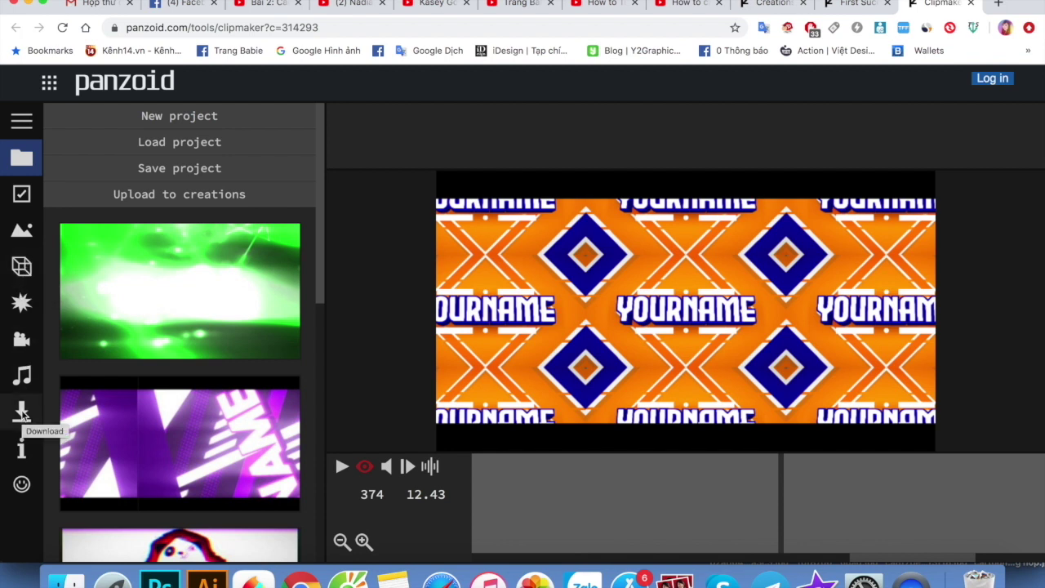
pyautogui.click(21, 267)
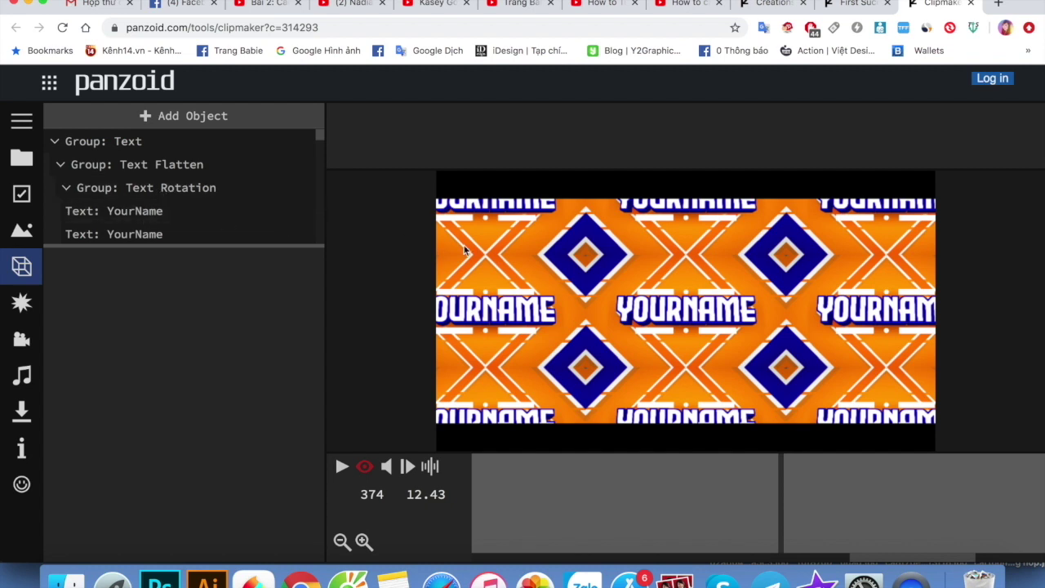
pyautogui.moveTo(135, 212)
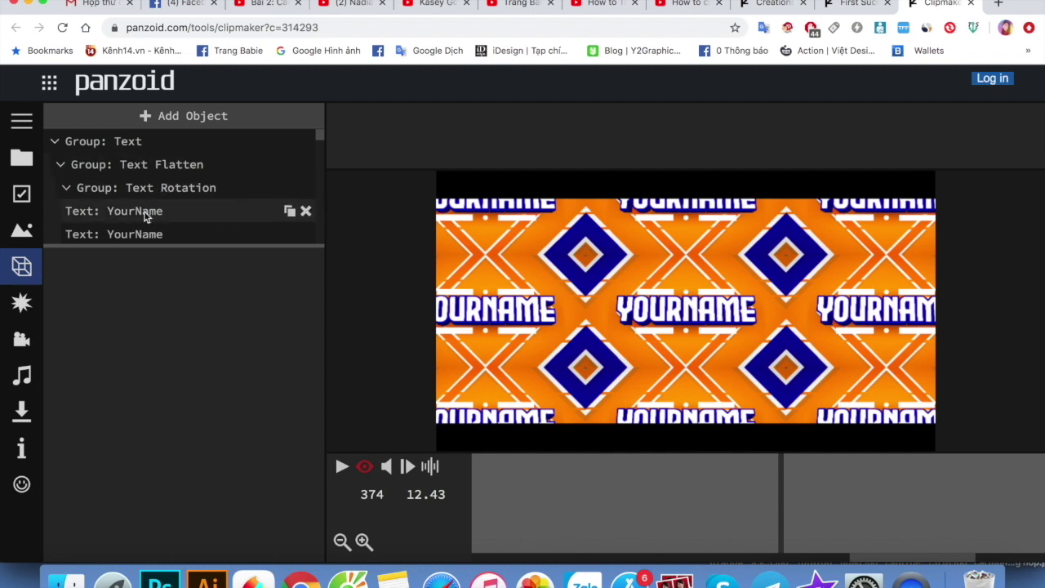
# Replace YourName with TRANG BABIE in the first 3D text layer.
pyautogui.scroll(-1, 146, 216)
pyautogui.click(140, 210)
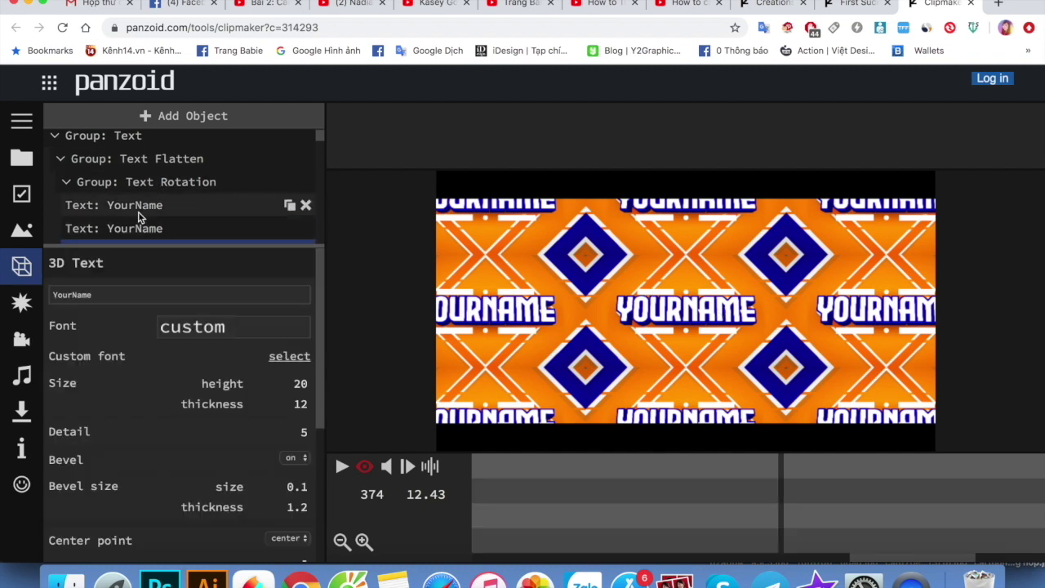
pyautogui.doubleClick(110, 294)
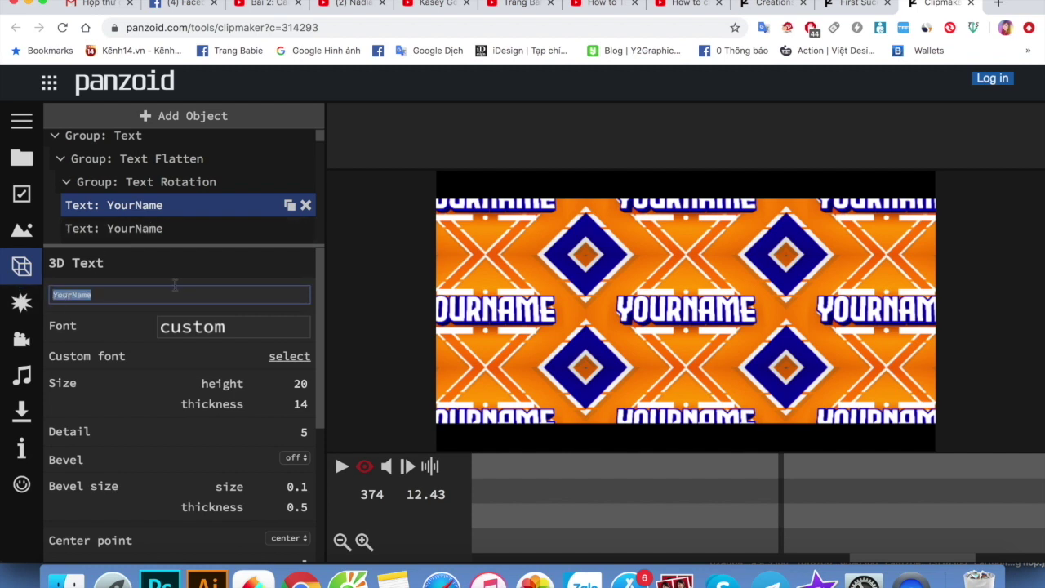
pyautogui.write('TRANG BABIE')
pyautogui.press('Return')
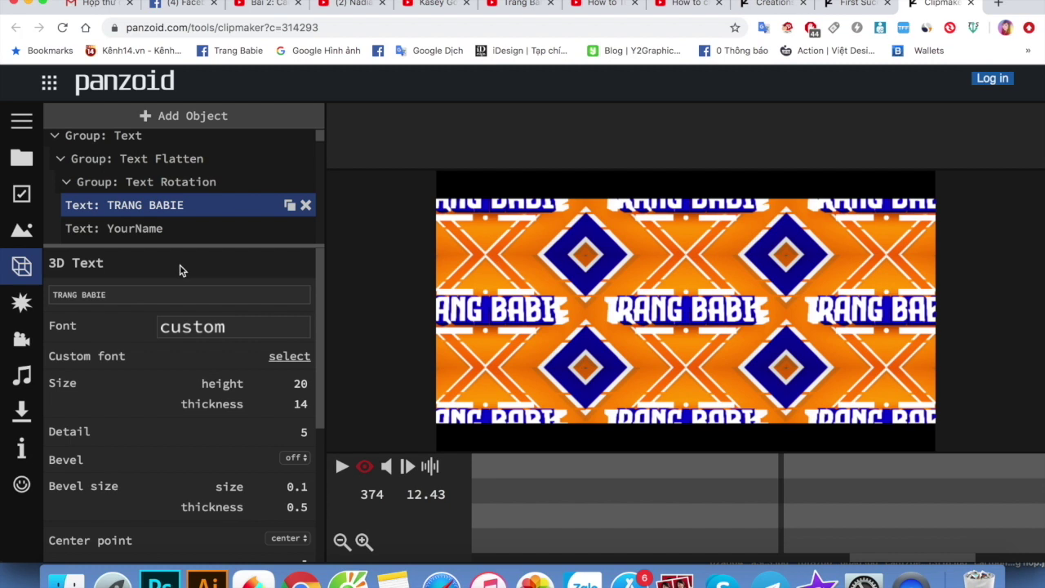
# Paste TRANG BABIE into the second YourName text layer and play the intro preview.
pyautogui.click(132, 229)
pyautogui.doubleClick(108, 295)
pyautogui.write('TRANG BABIE')
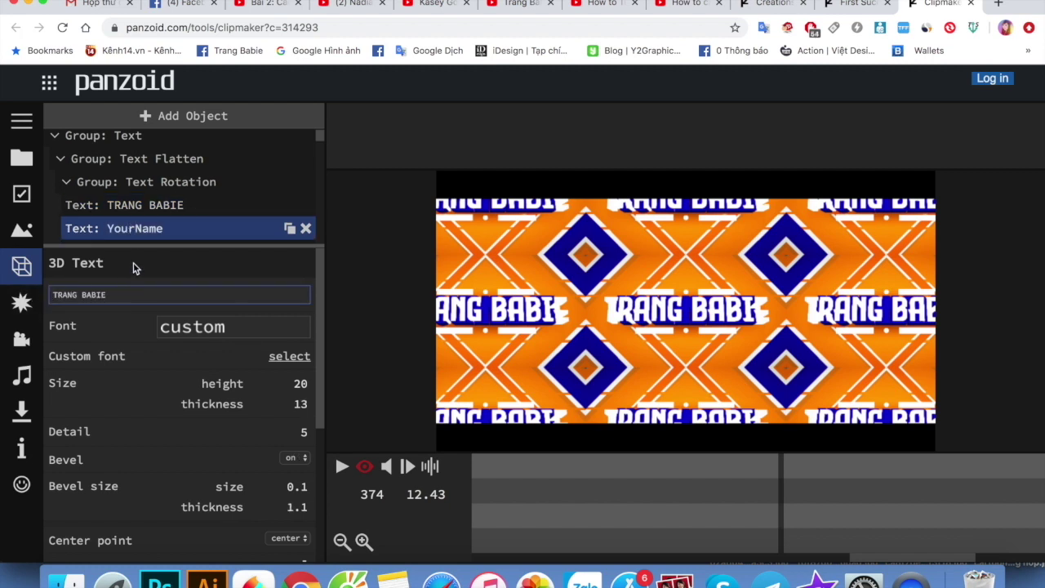
pyautogui.press('Return')
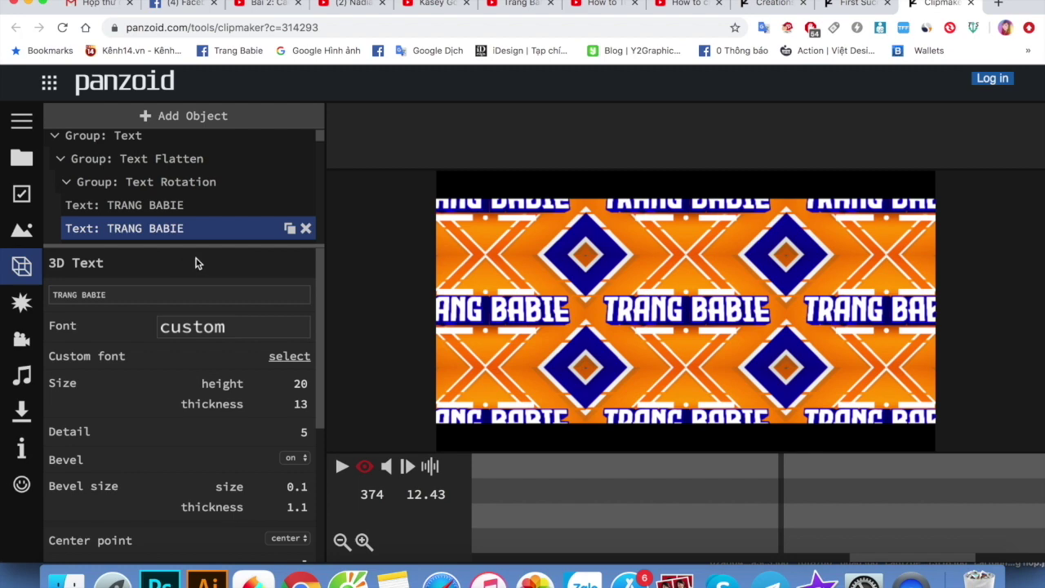
pyautogui.click(342, 467)
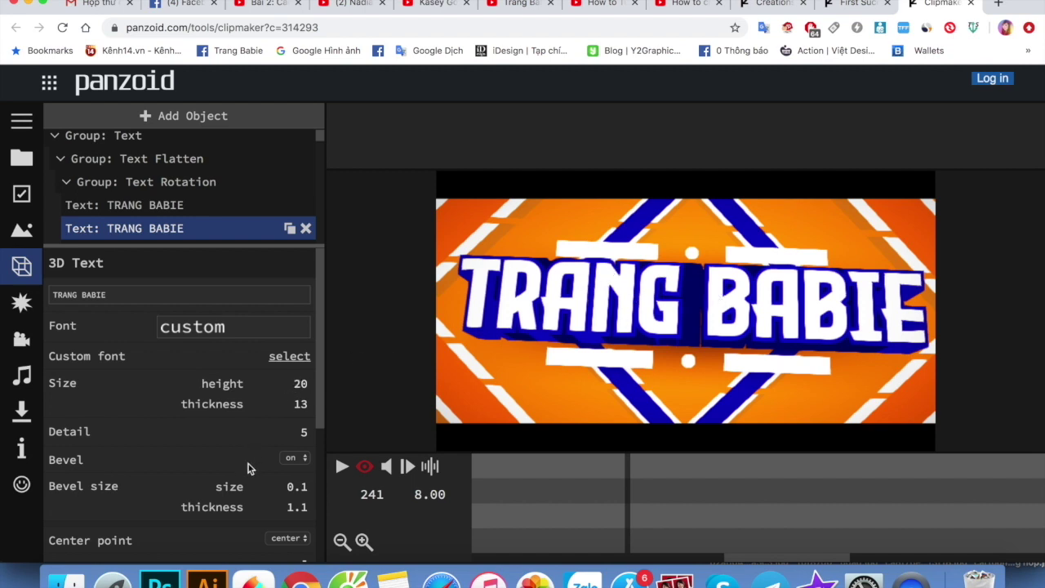
pyautogui.scroll(-5, 248, 464)
pyautogui.scroll(-2, 106, 415)
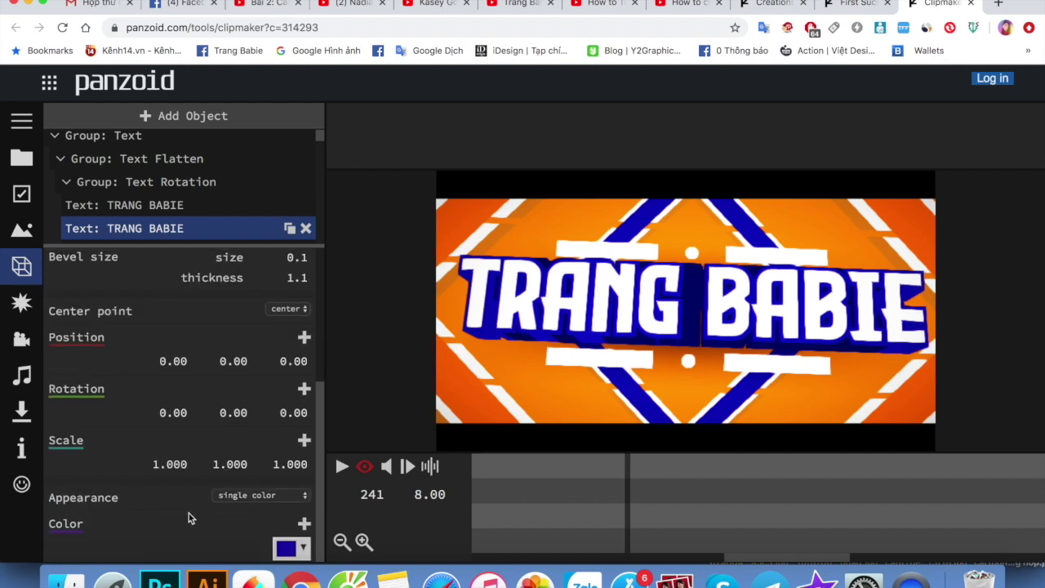
pyautogui.scroll(5, 189, 513)
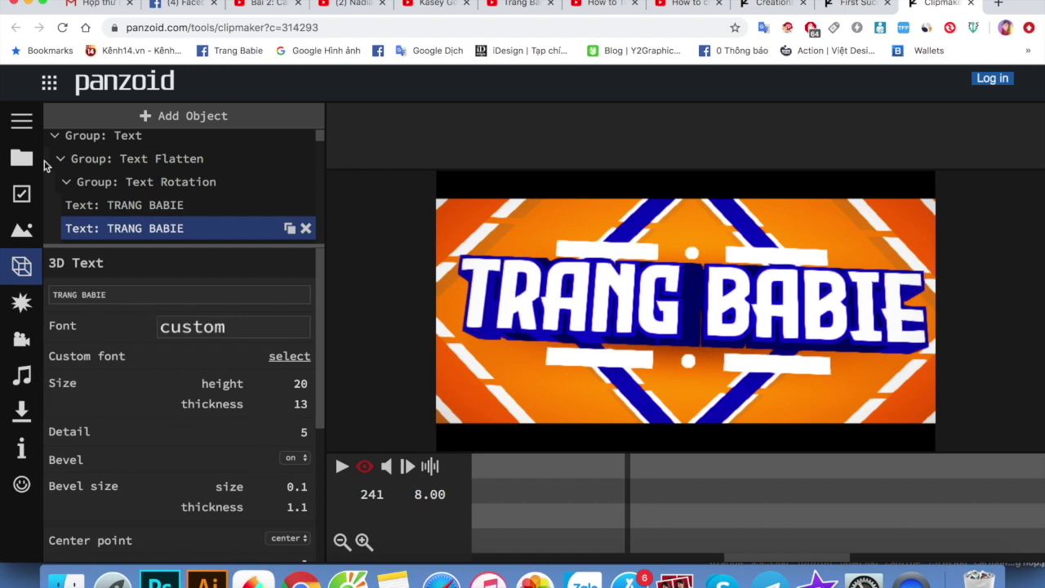
pyautogui.click(108, 212)
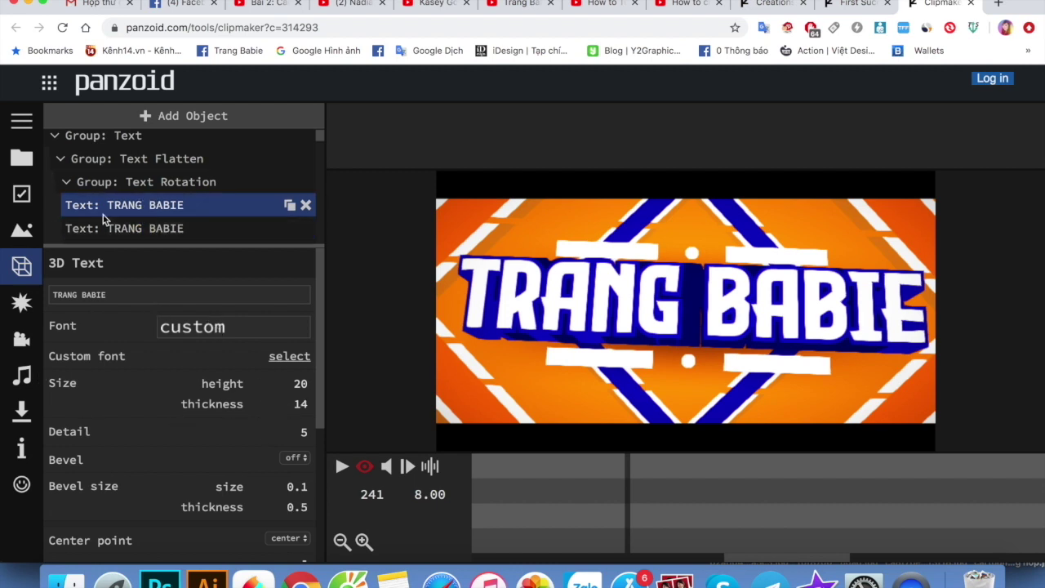
pyautogui.click(280, 232)
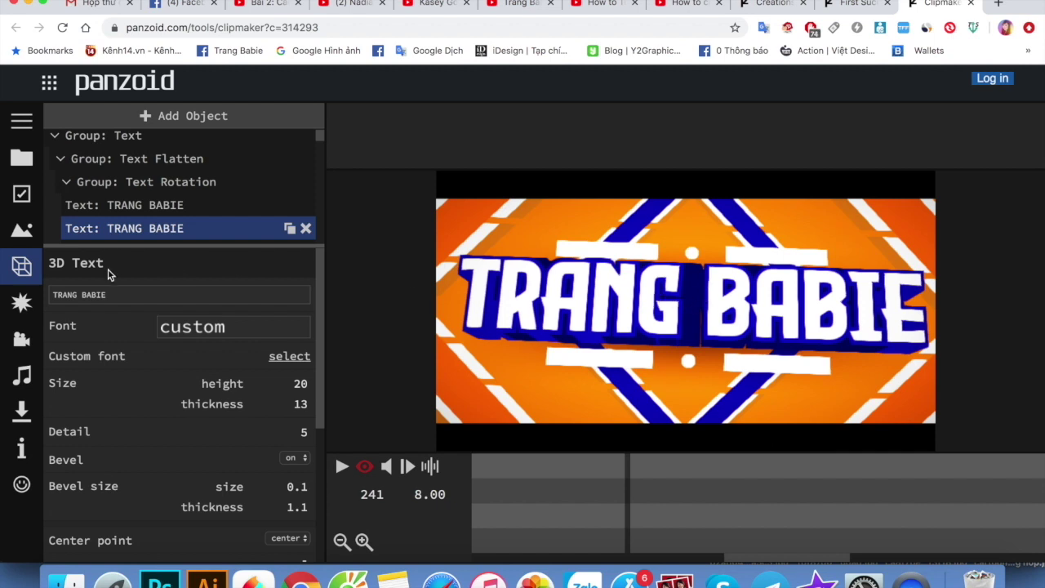
pyautogui.scroll(-2, 148, 196)
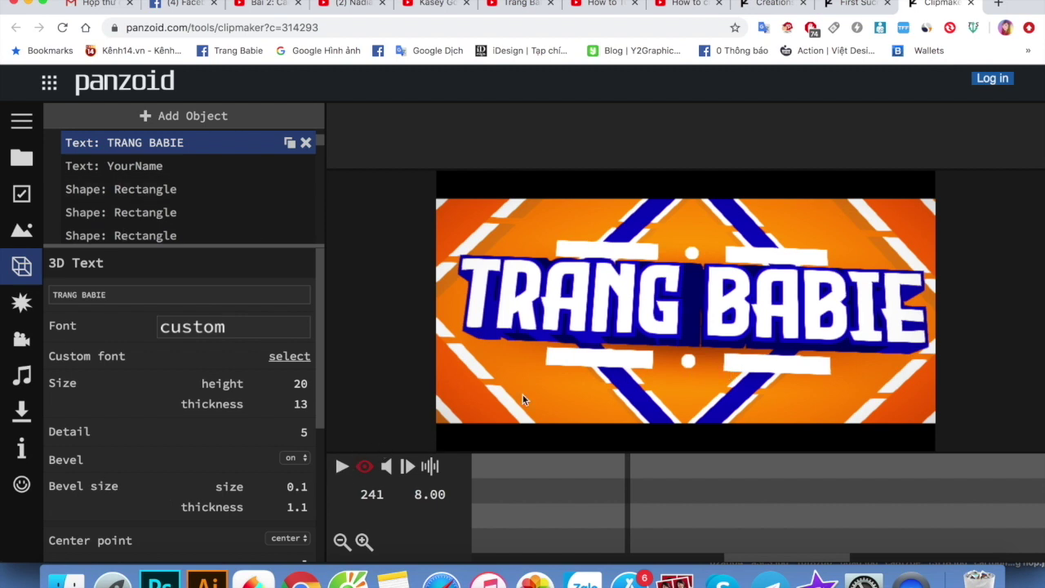
pyautogui.click(22, 415)
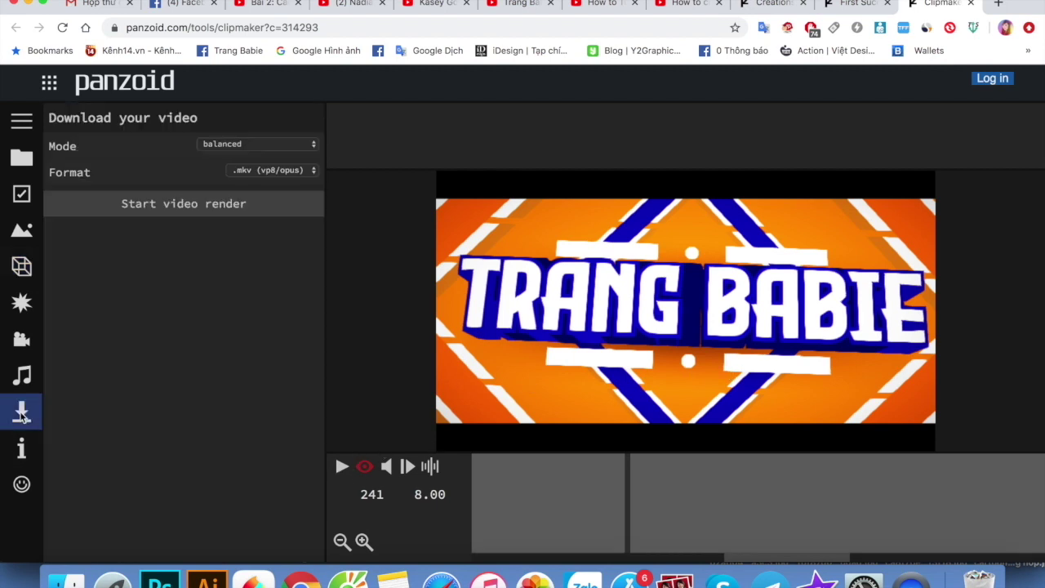
# Start rendering the intro with balanced mode and .mkv format.
pyautogui.click(163, 208)
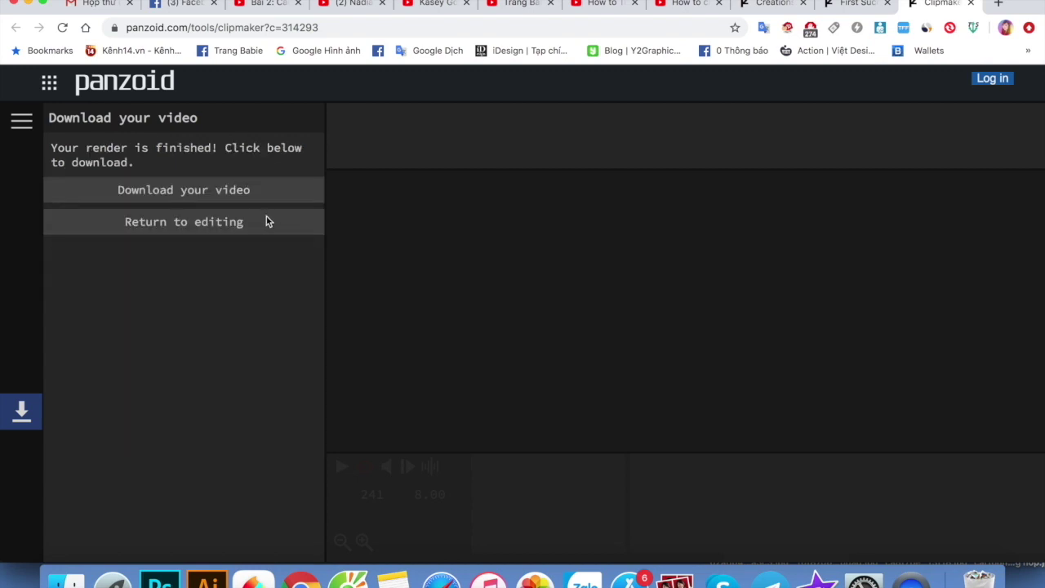
# Download the rendered intro as video.mkv, then open a new browser tab.
pyautogui.click(189, 198)
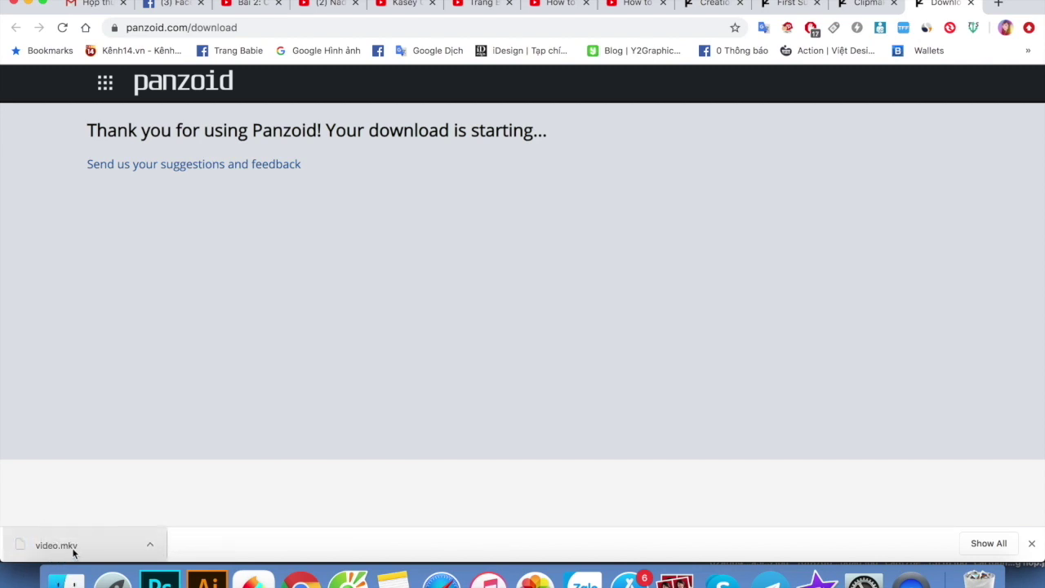
pyautogui.click(997, 4)
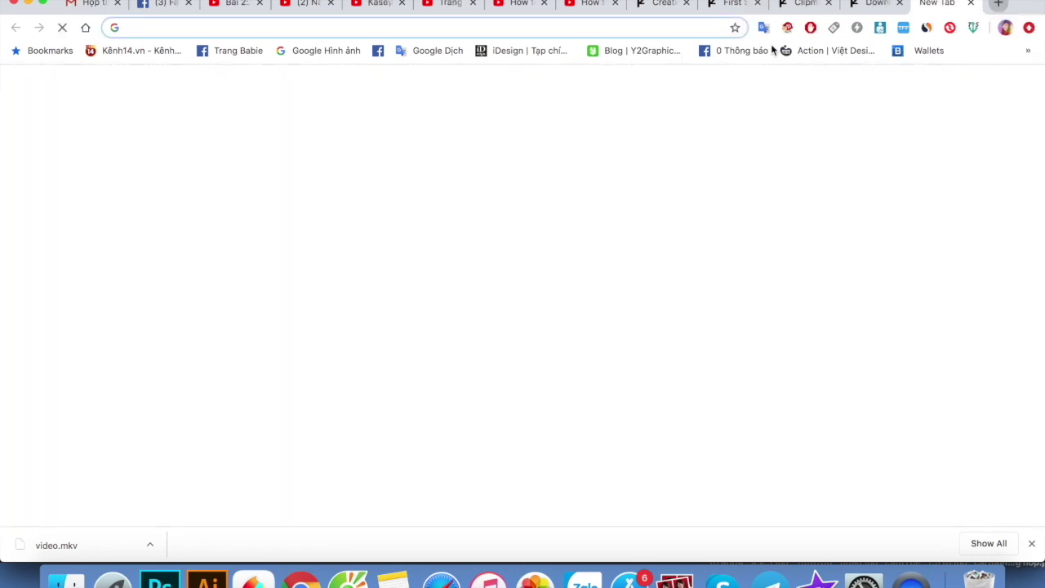
# Open Convertio's convertio.co/vn/mkv-mp4 converter and bring up its file picker.
pyautogui.write('c')
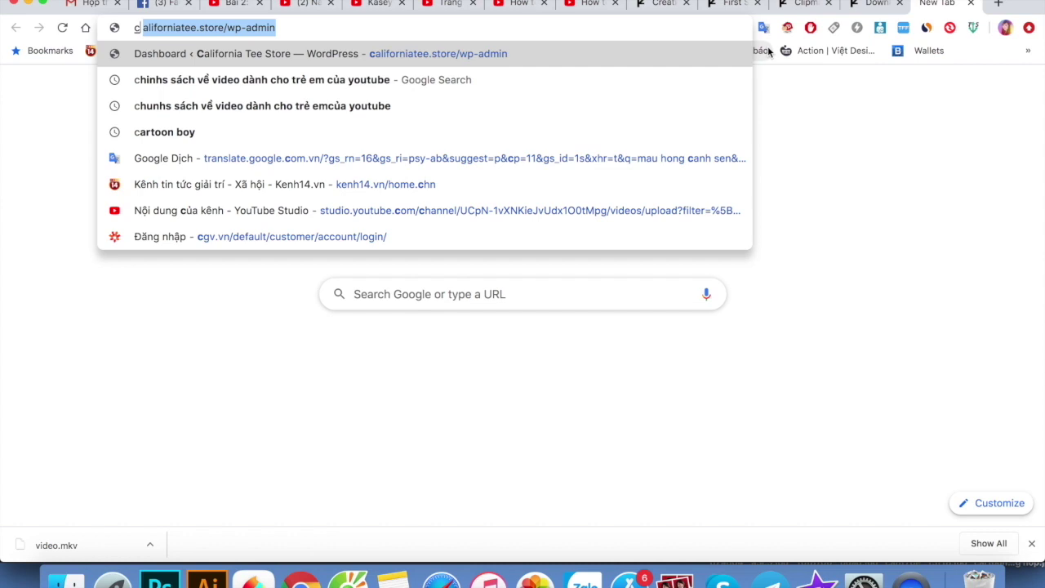
pyautogui.write('on')
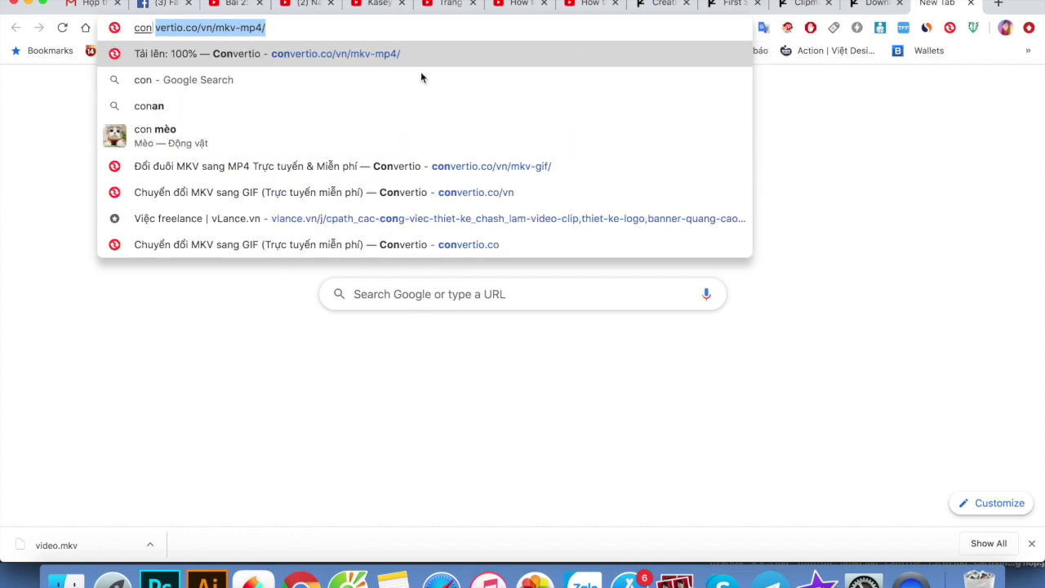
pyautogui.click(379, 54)
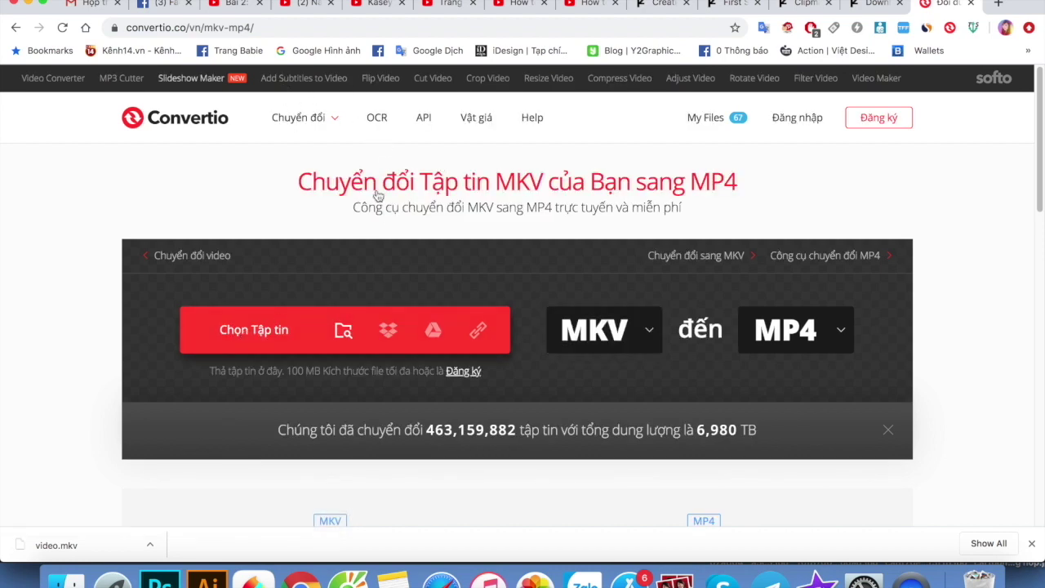
pyautogui.click(232, 339)
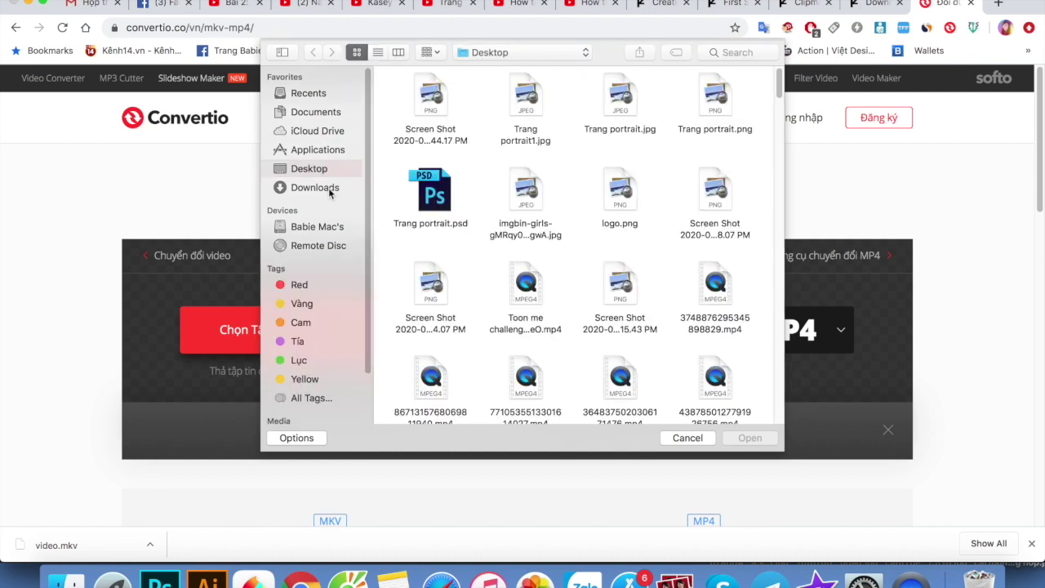
# Upload video.mkv from the Downloads folder and run the MKV-to-MP4 conversion.
pyautogui.click(315, 187)
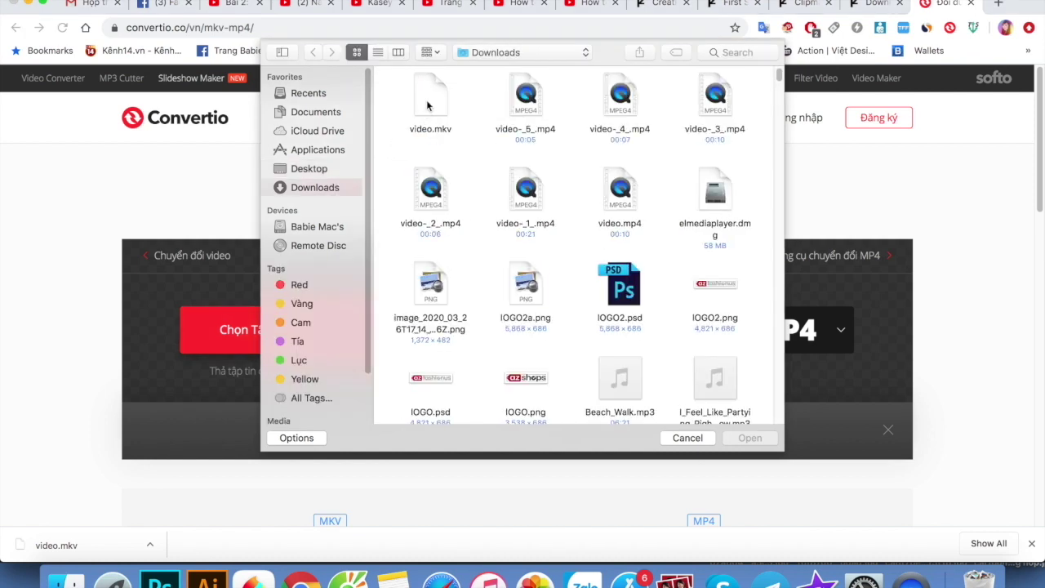
pyautogui.click(426, 101)
pyautogui.click(760, 439)
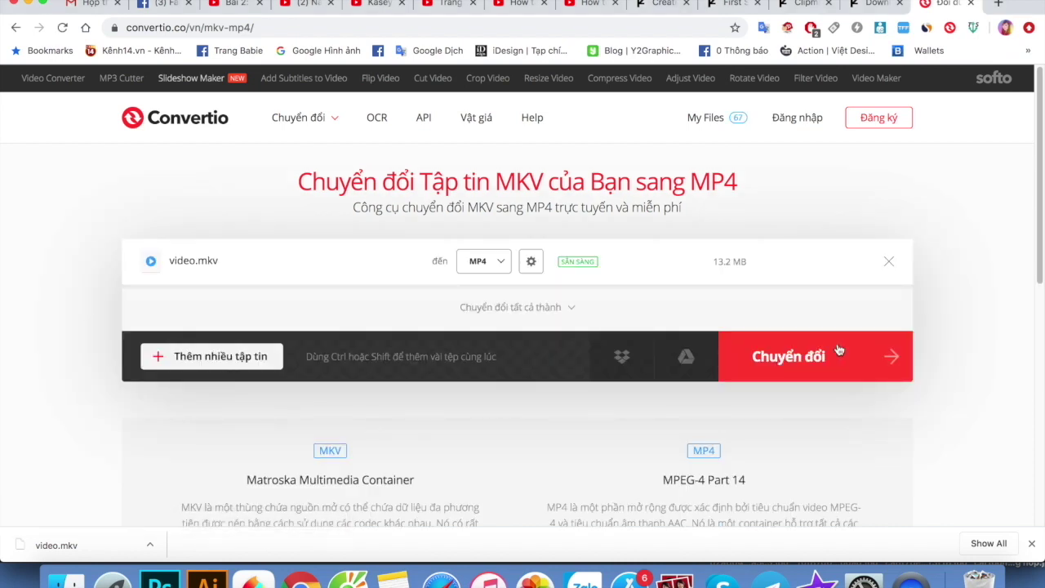
pyautogui.click(788, 360)
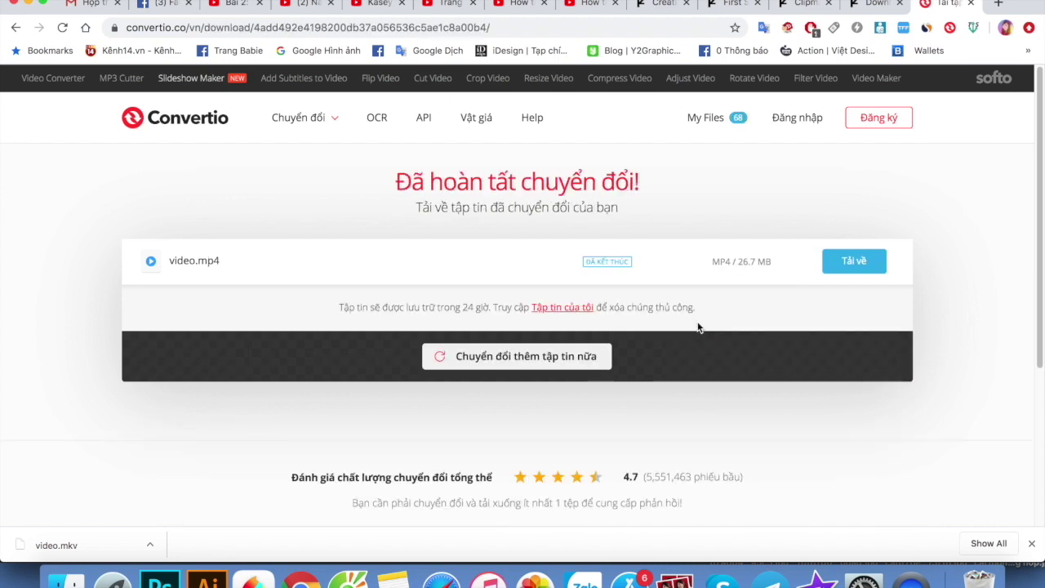
# Download the converted MP4 as video (1).mp4 and view it in Finder's Downloads folder.
pyautogui.click(848, 269)
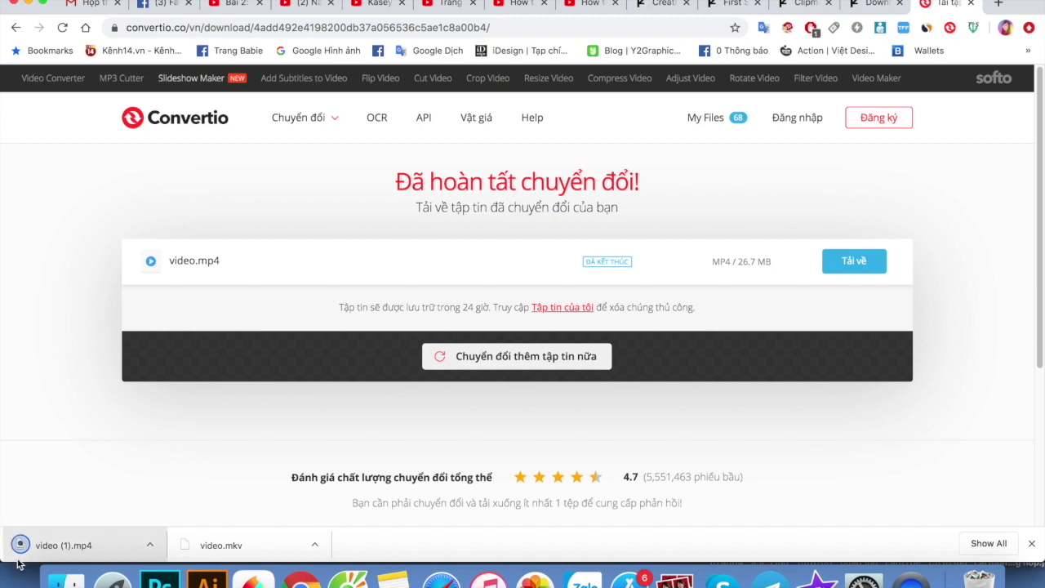
pyautogui.click(66, 578)
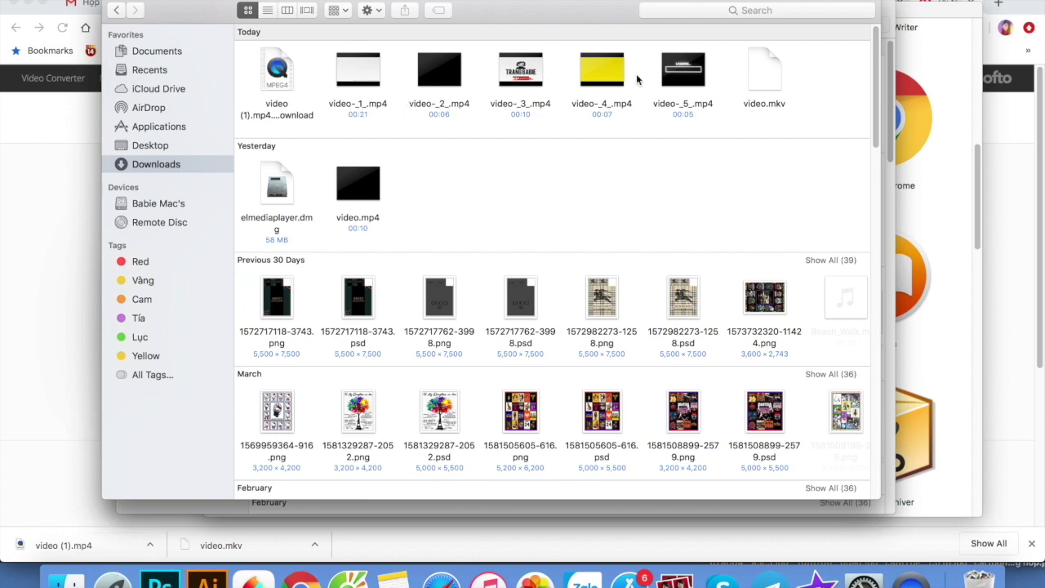
# Preview the converted video (1).mp4 from the Downloads folder in Quick Look.
pyautogui.click(278, 72)
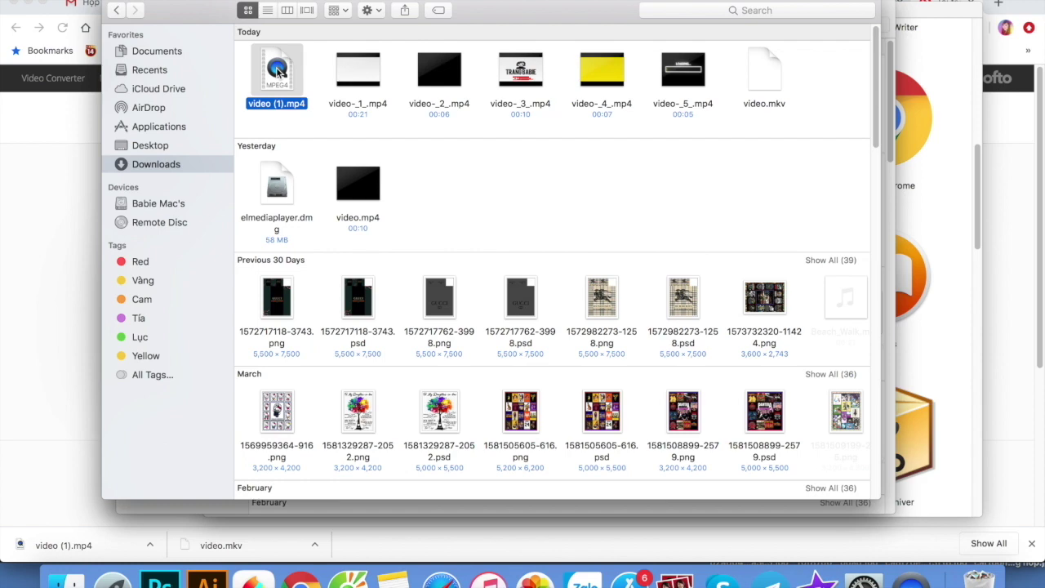
pyautogui.press('space')
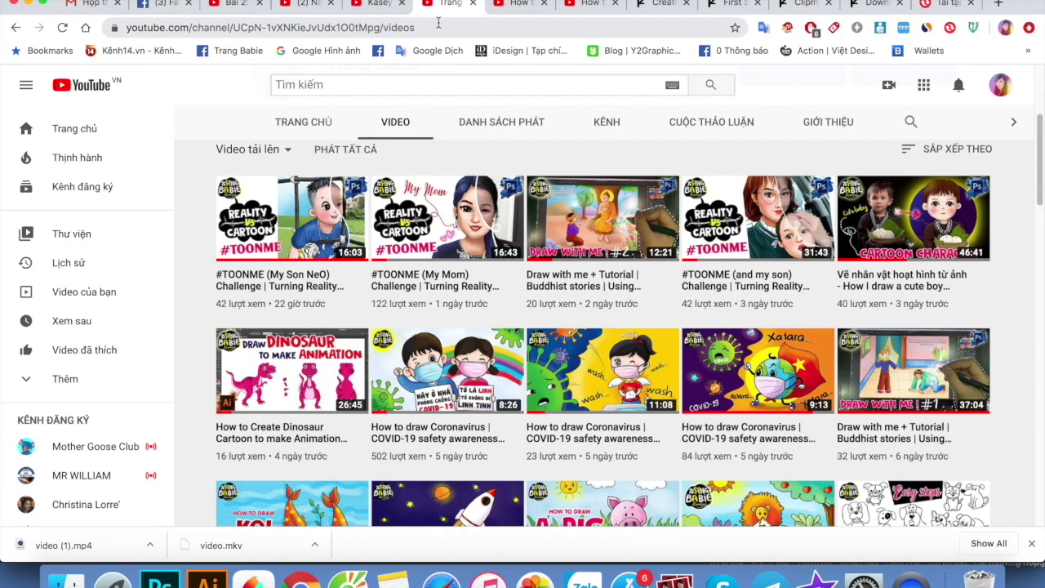
pyautogui.scroll(3, 713, 270)
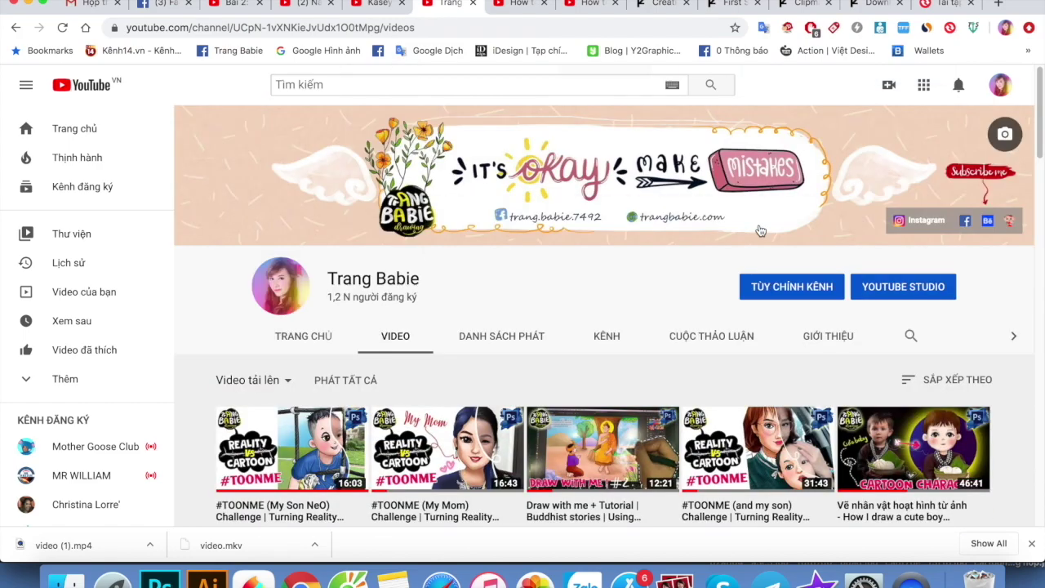